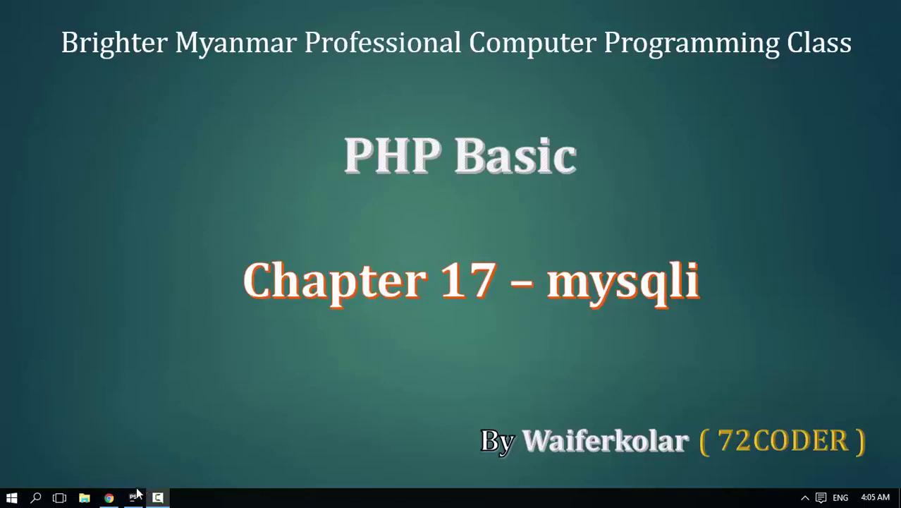
- Bring up phpMyAdmin showing the 'best' database with its four tables
left_click(109, 497)
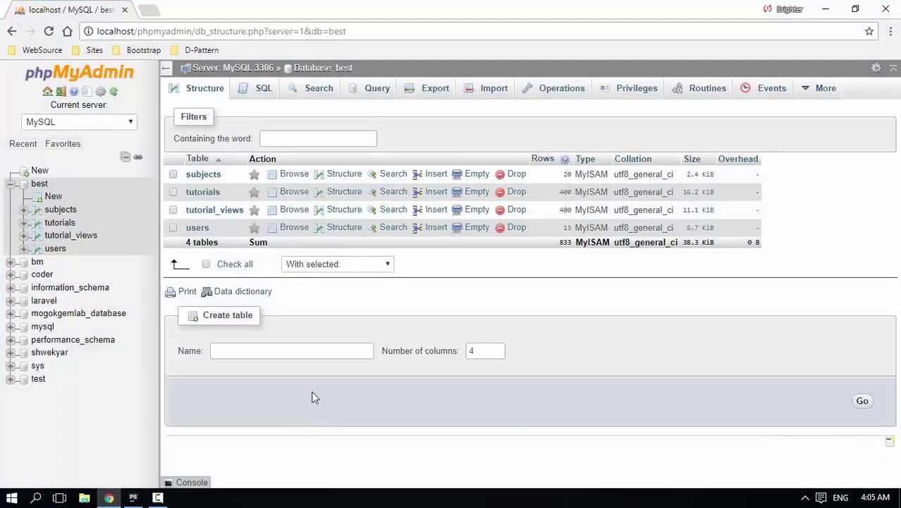
- Open subjects.json, tutorials.json and users.json in PHP_Tuto, then return to Index.php
left_click(132, 497)
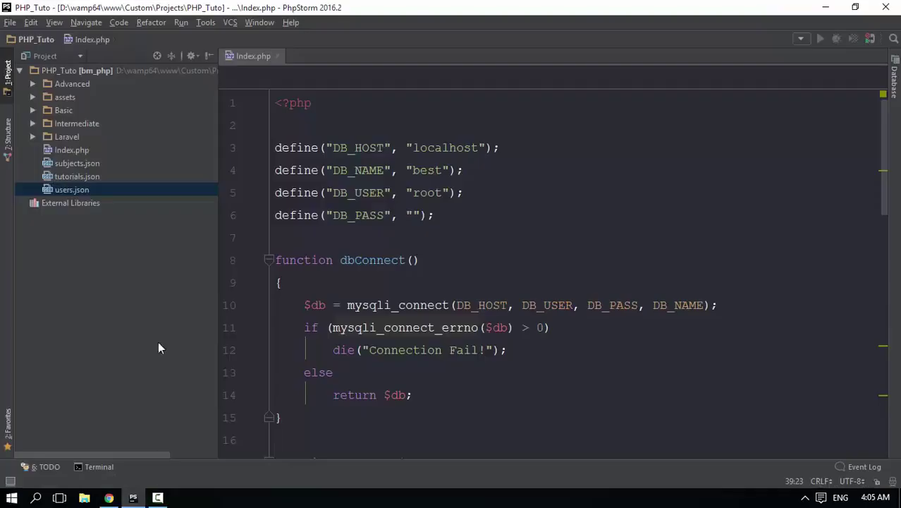
double_click(60, 163)
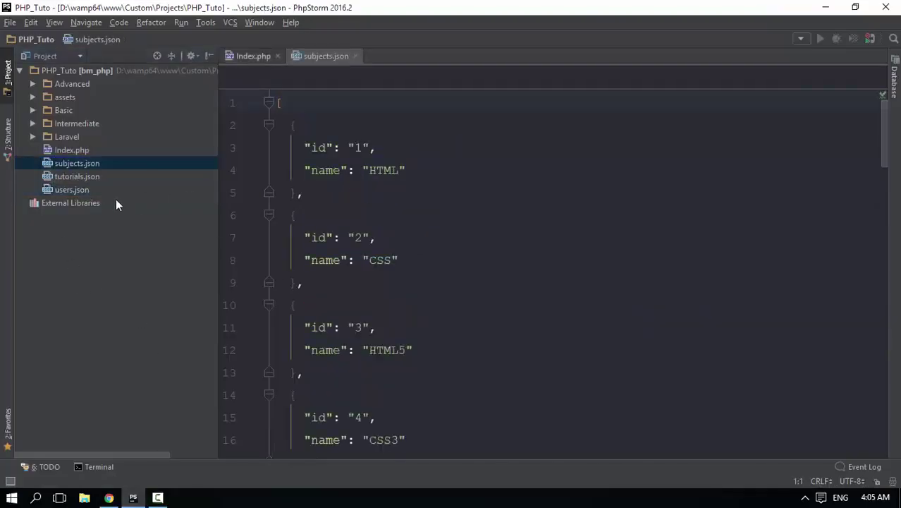
double_click(78, 176)
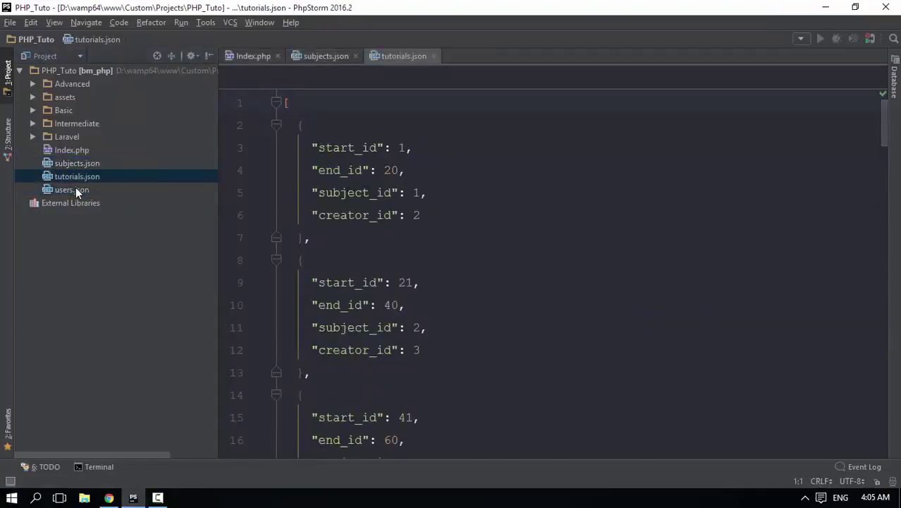
double_click(76, 188)
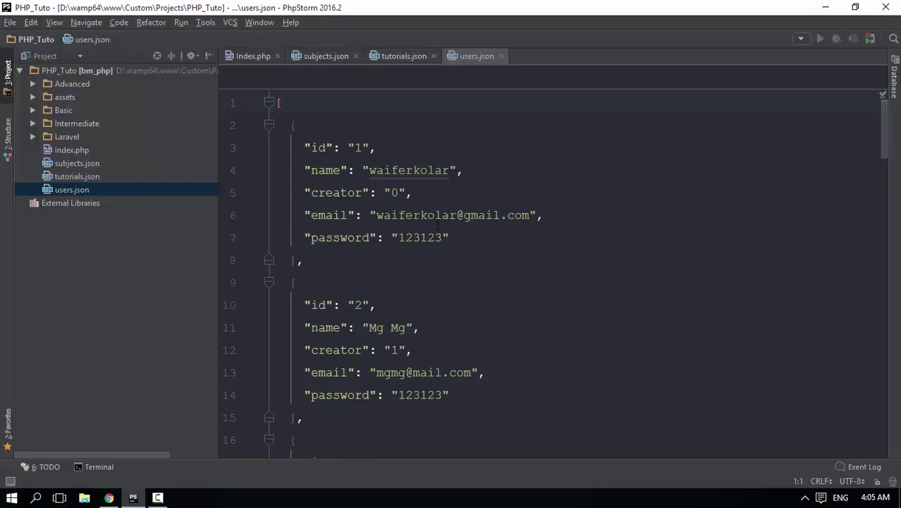
left_click(257, 55)
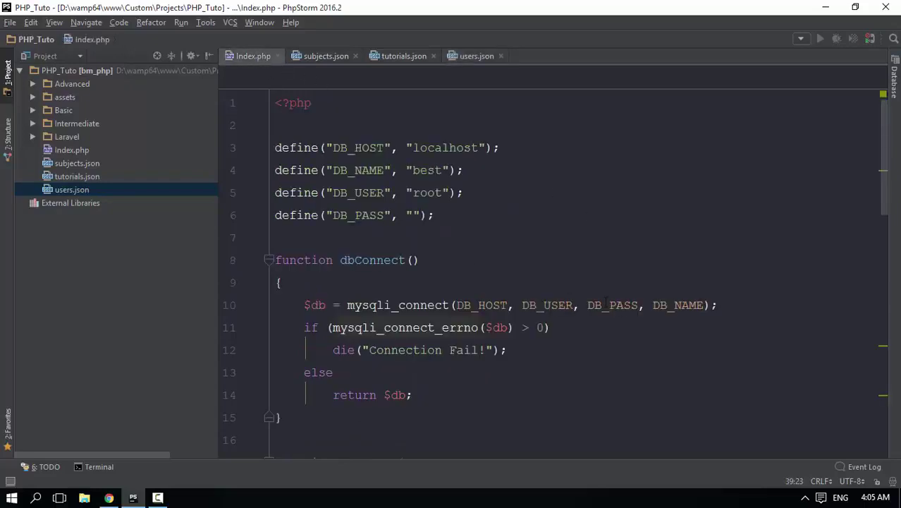
scroll(464, 285, "down", 5)
scroll(464, 286, "down", 4)
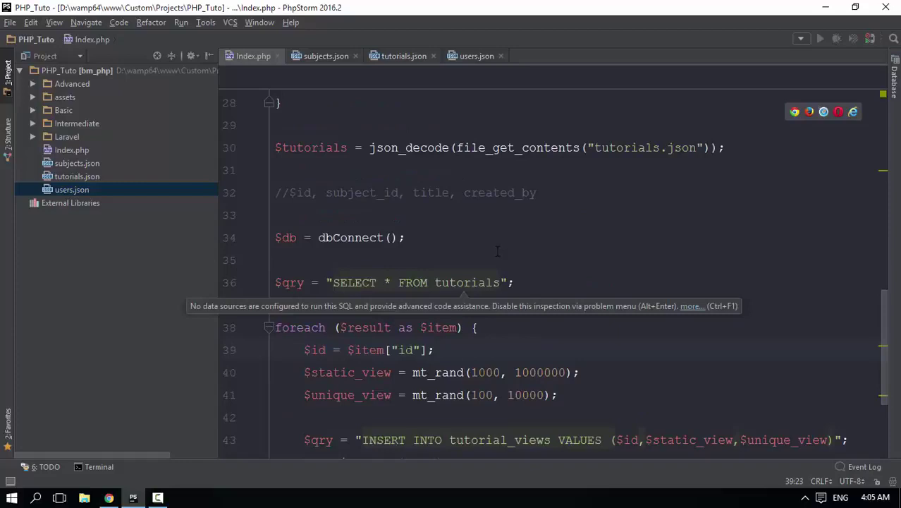
- Highlight Index.php's tutorials.json reading code and the json_decode call on line 30
left_click(746, 143)
left_click_drag(709, 148, 456, 147)
left_click_drag(369, 147, 443, 147)
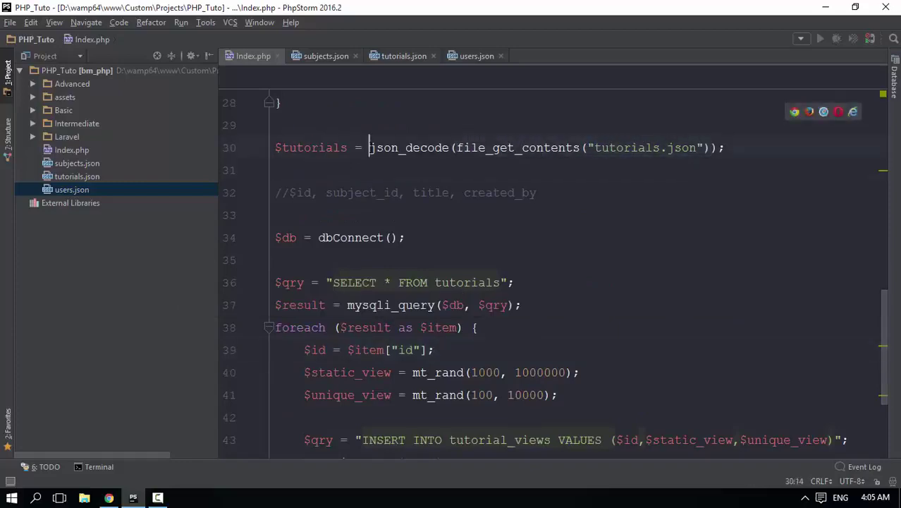
scroll(505, 267, "down", 2)
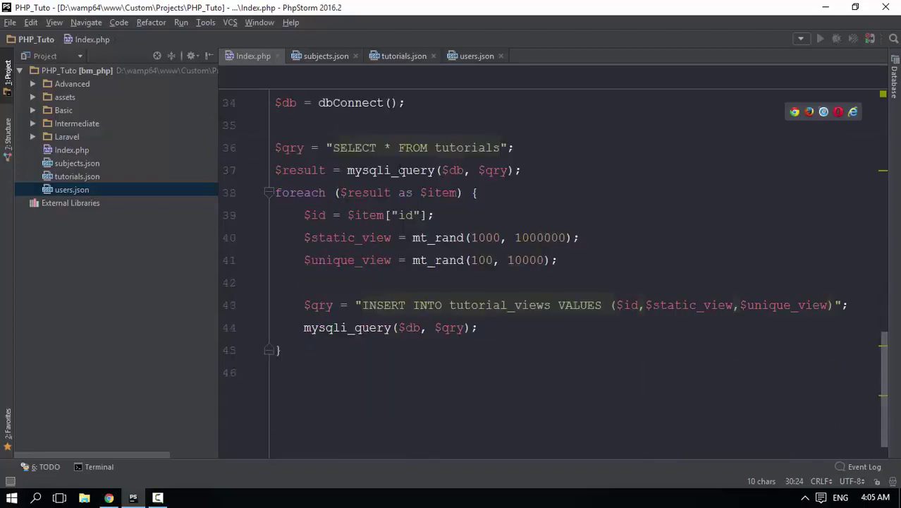
left_click_drag(522, 169, 282, 170)
left_click(481, 219)
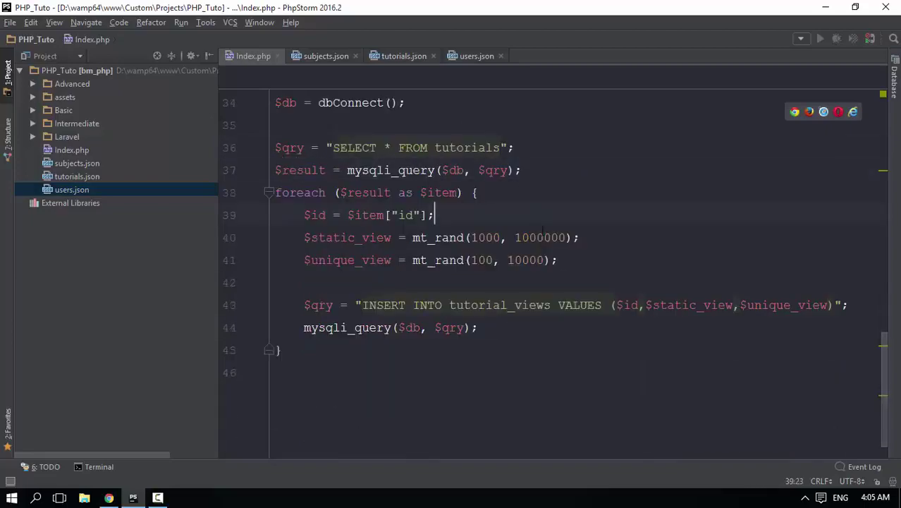
scroll(473, 284, "up", 1)
scroll(476, 268, "up", 1)
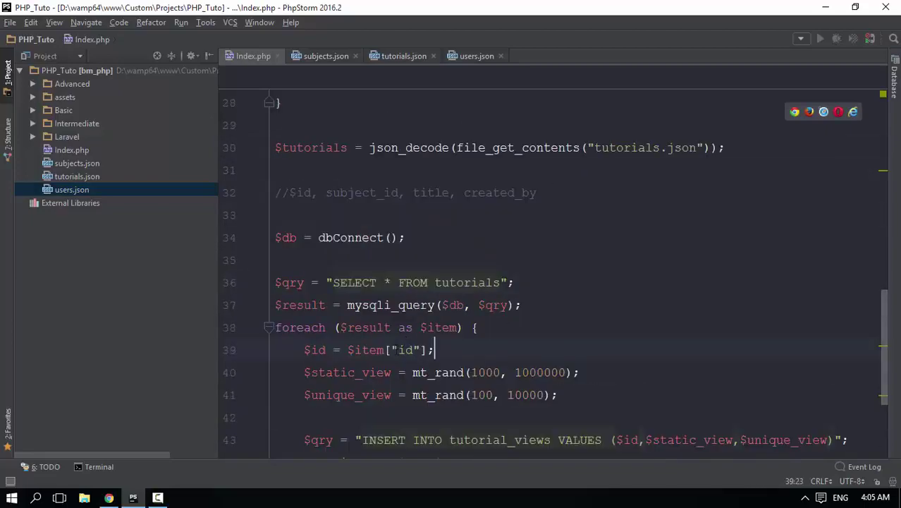
scroll(480, 254, "down", 2)
- Open the users table in a new tab and highlight the first user's row and id 1
key("alt+Tab")
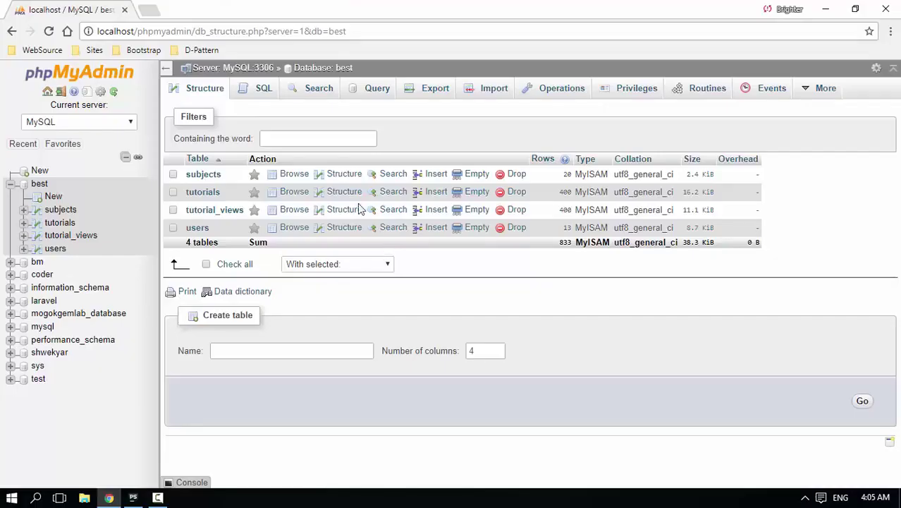
middle_click(199, 229)
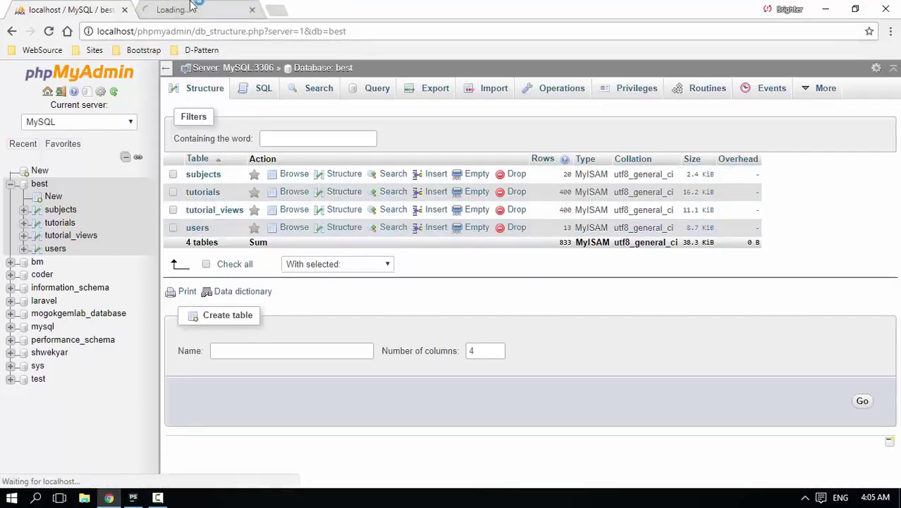
scroll(331, 232, "down", 3)
scroll(316, 230, "up", 3)
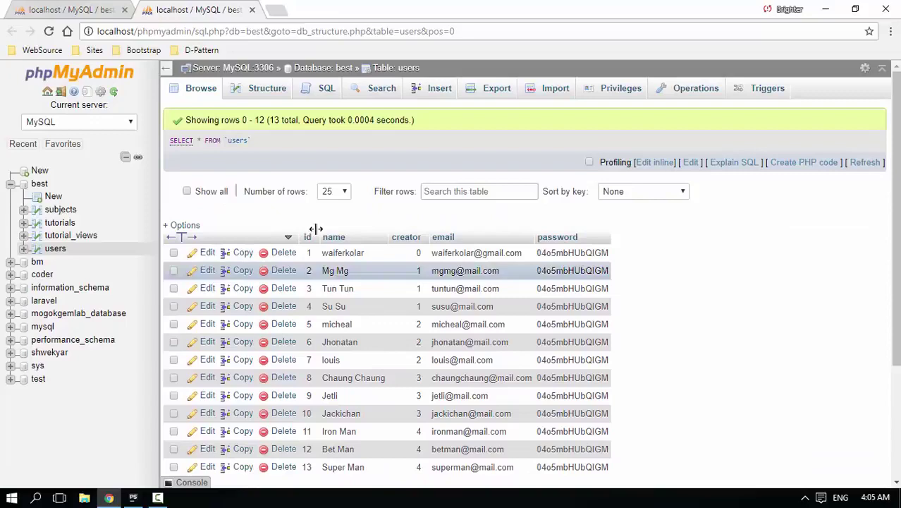
scroll(378, 265, "down", 1)
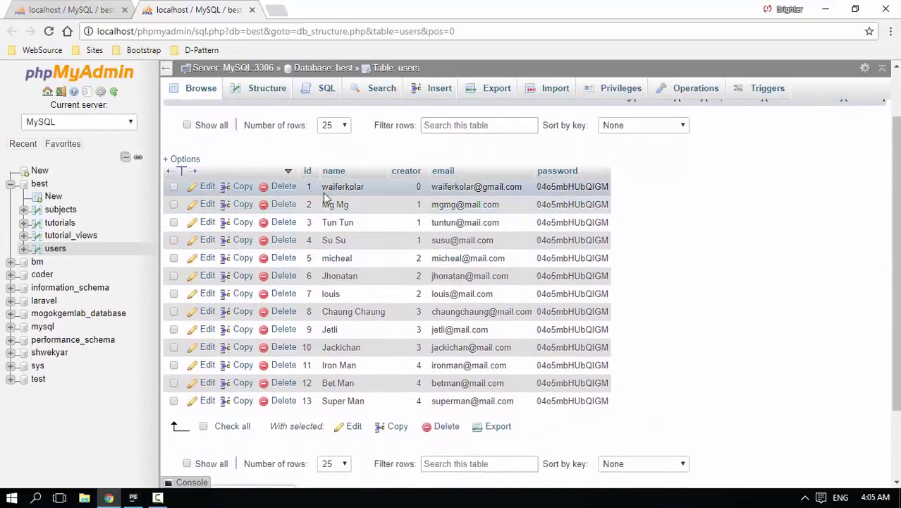
triple_click(354, 186)
left_click(647, 217)
left_click_drag(354, 186, 310, 187)
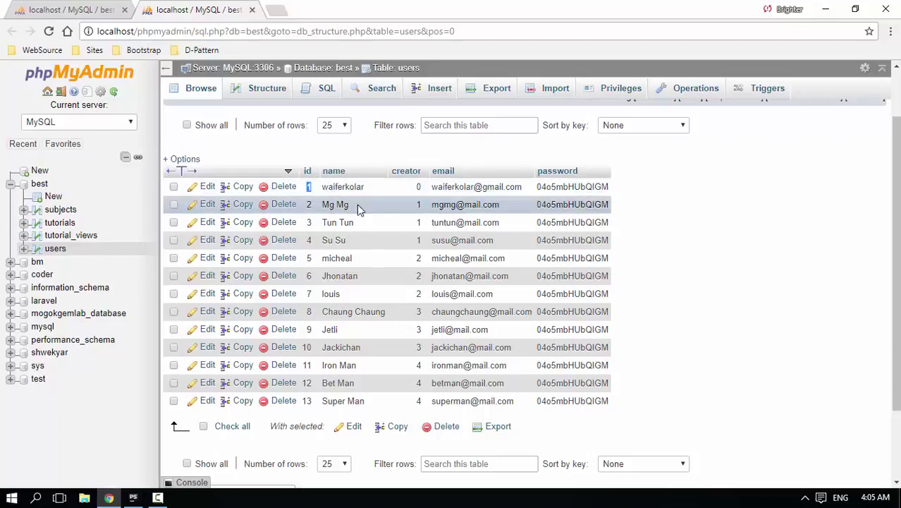
- Widen the creator column and highlight the first two users' names and creator value 1
left_click_drag(424, 206, 430, 213)
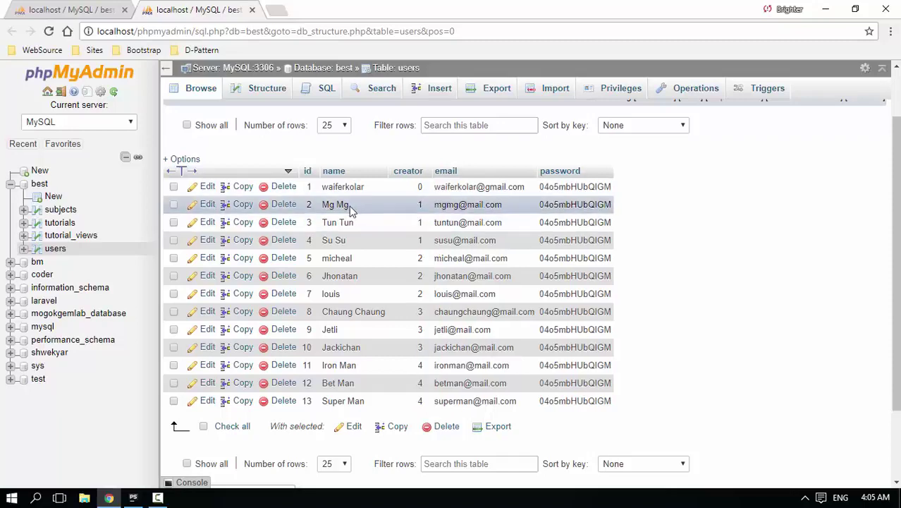
left_click_drag(351, 211, 307, 206)
left_click_drag(306, 206, 401, 210)
double_click(419, 204)
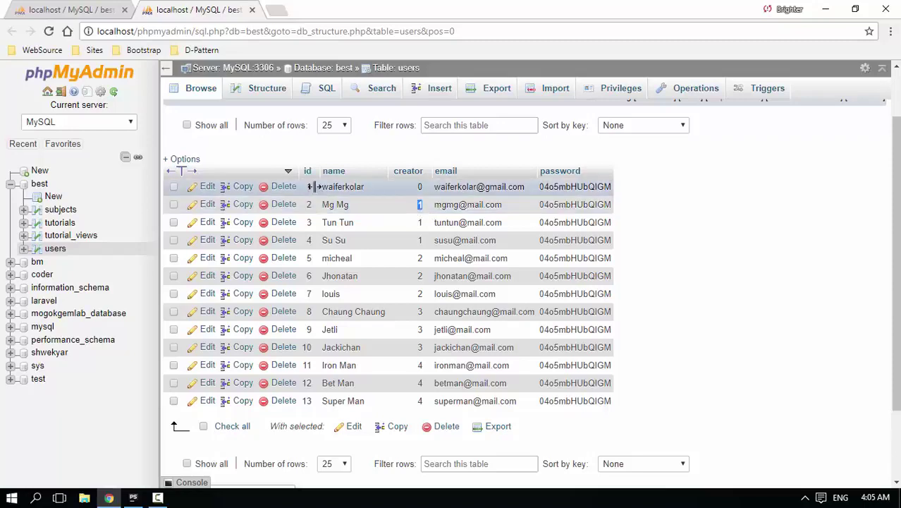
left_click_drag(366, 188, 323, 190)
left_click(419, 223)
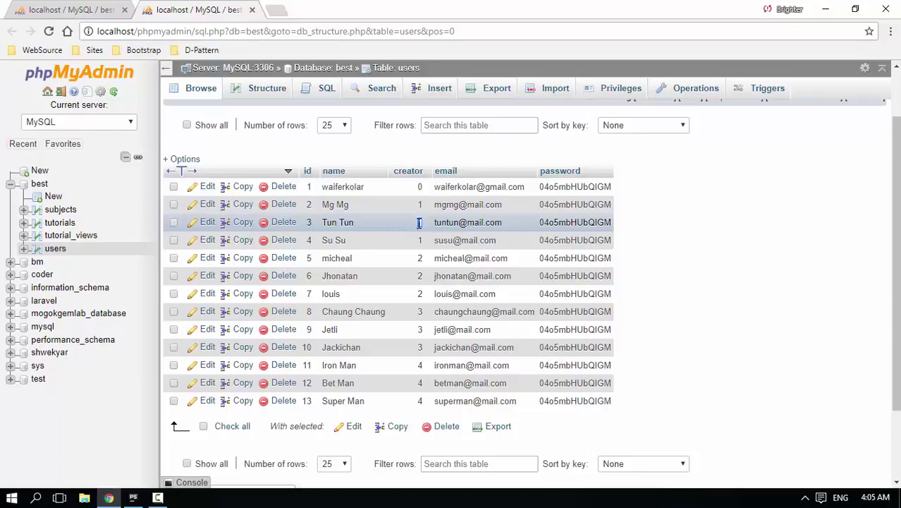
- Highlight more users' names, ids and creator values, ending with Super Man
left_click_drag(354, 223, 322, 223)
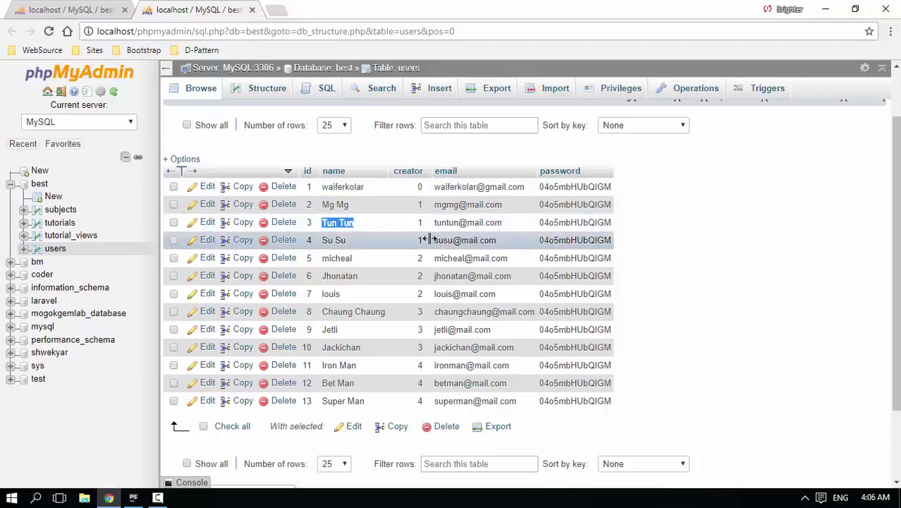
left_click_drag(424, 242, 418, 244)
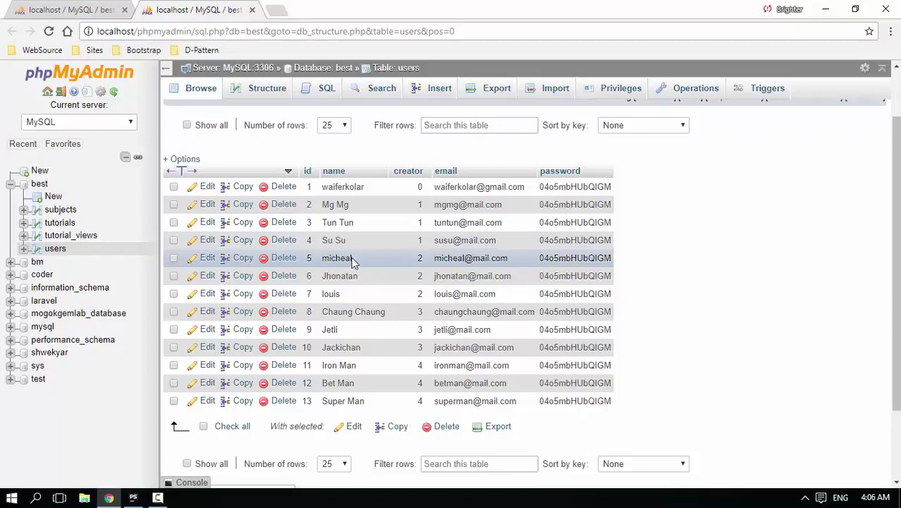
double_click(310, 259)
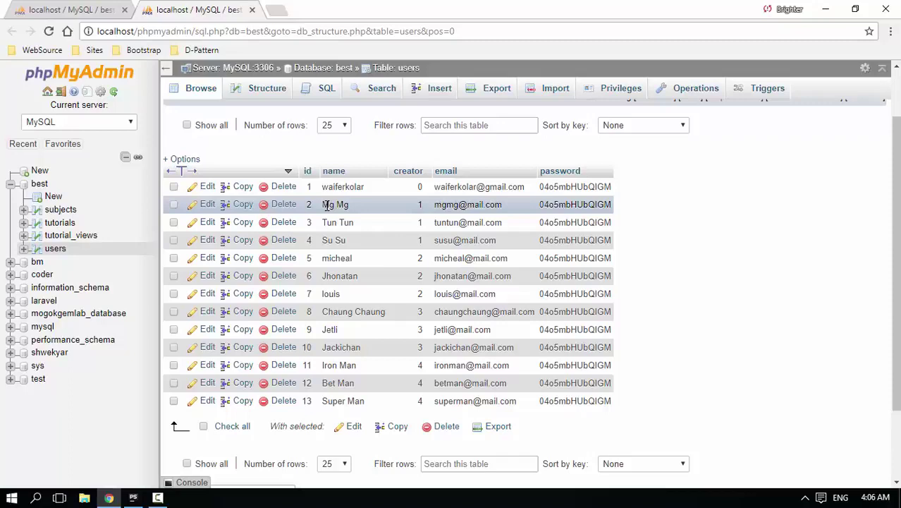
left_click(419, 278)
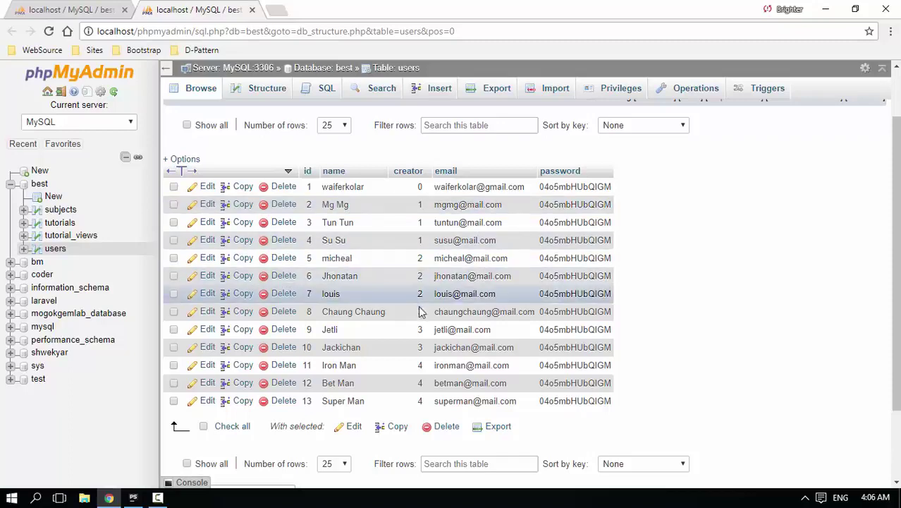
triple_click(341, 223)
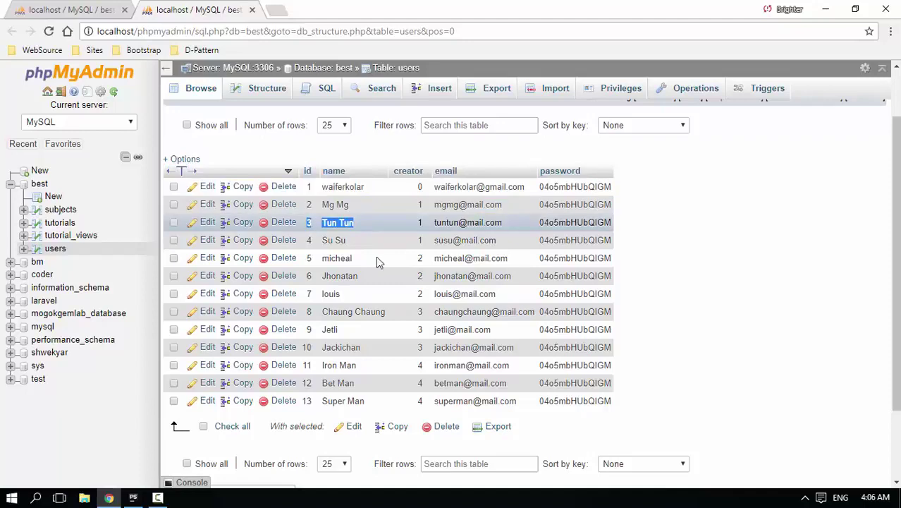
left_click(420, 312)
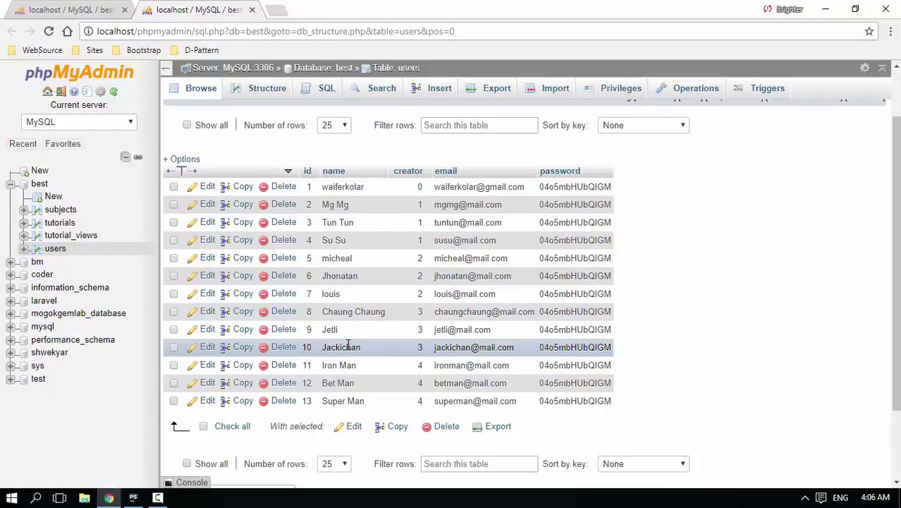
left_click(395, 390)
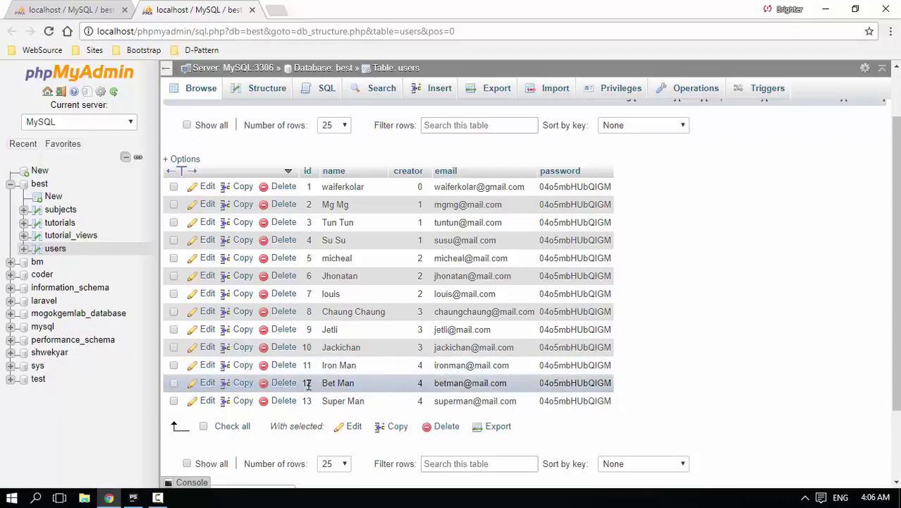
double_click(420, 400)
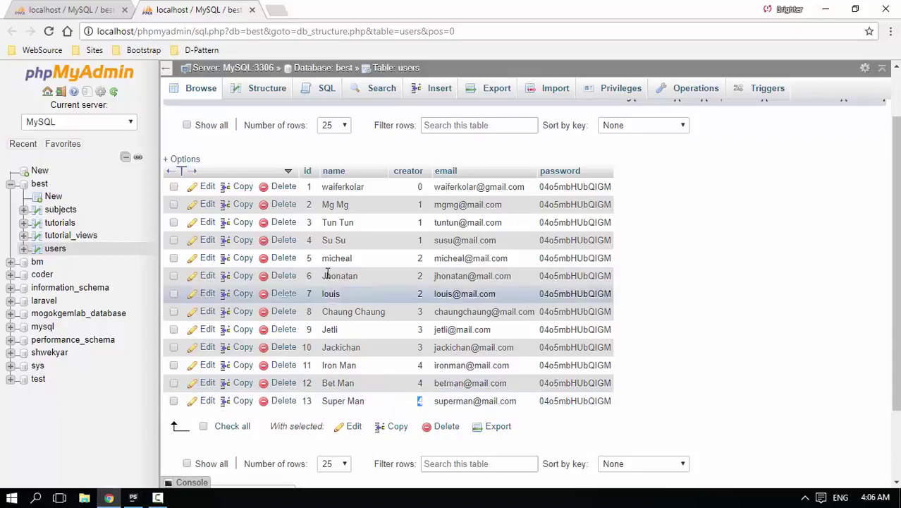
left_click_drag(372, 402, 334, 402)
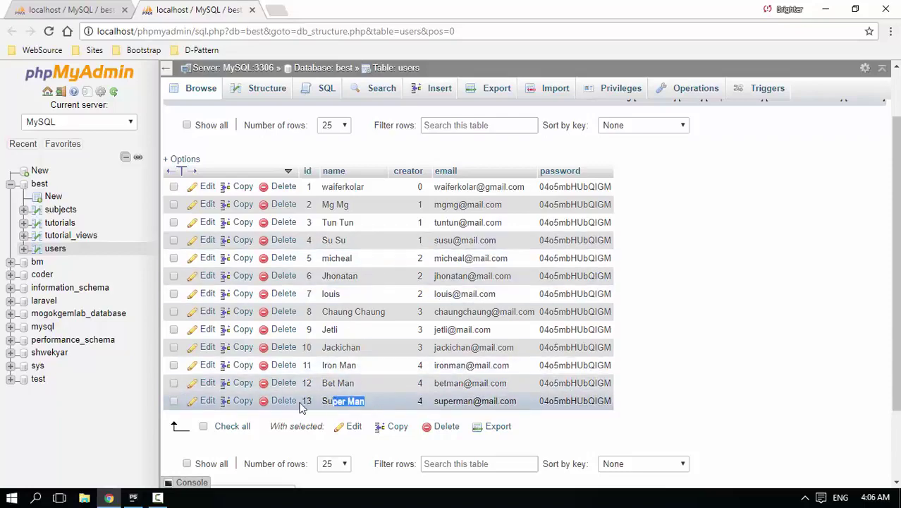
- Open and view the subjects, tutorials and tutorial_views tables from the best table list
key("ctrl+shift+Tab")
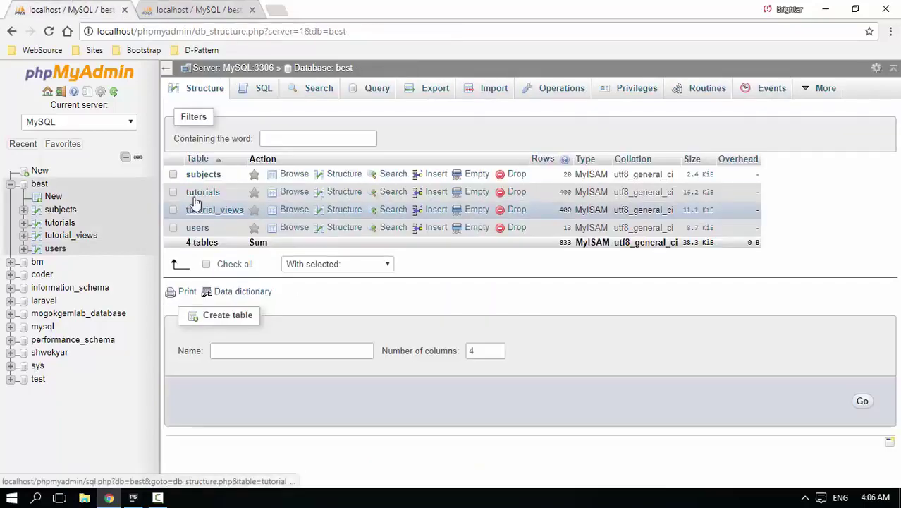
middle_click(202, 174)
key("ctrl+shift+Tab")
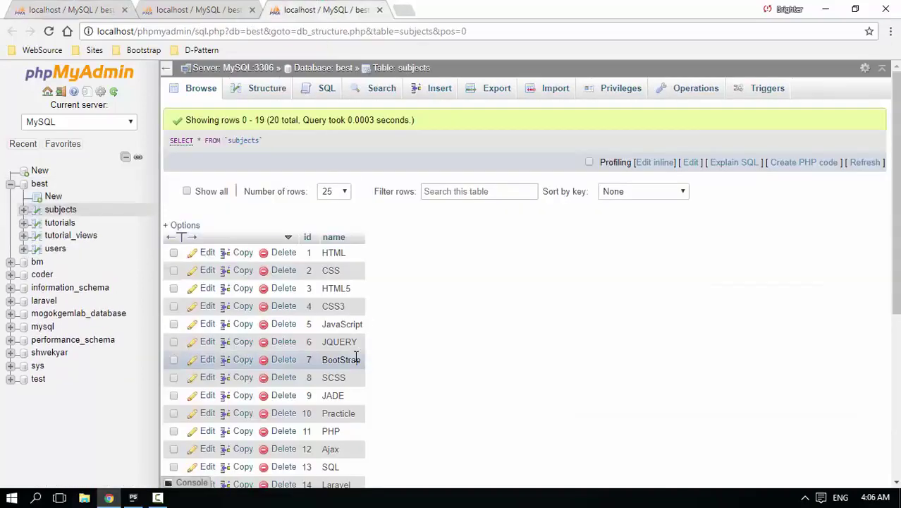
scroll(356, 357, "down", 3)
scroll(358, 346, "up", 2)
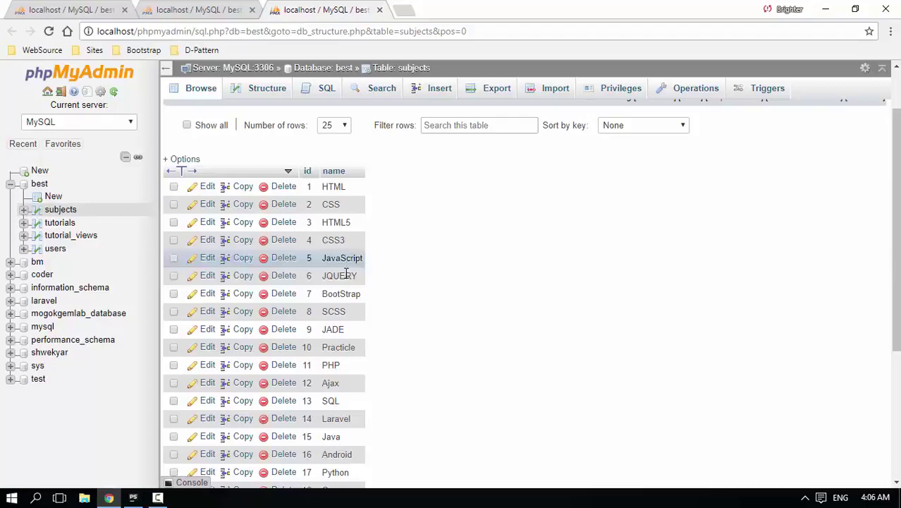
left_click(78, 9)
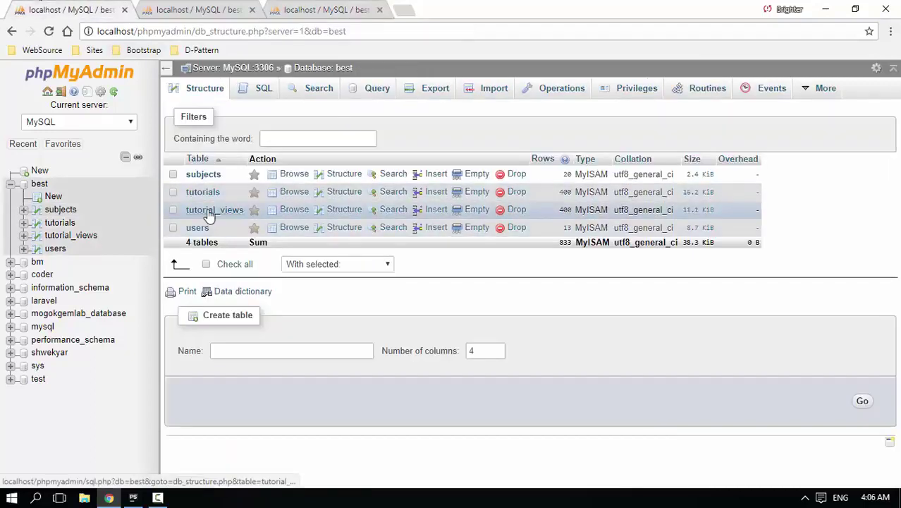
middle_click(207, 192)
left_click(451, 10)
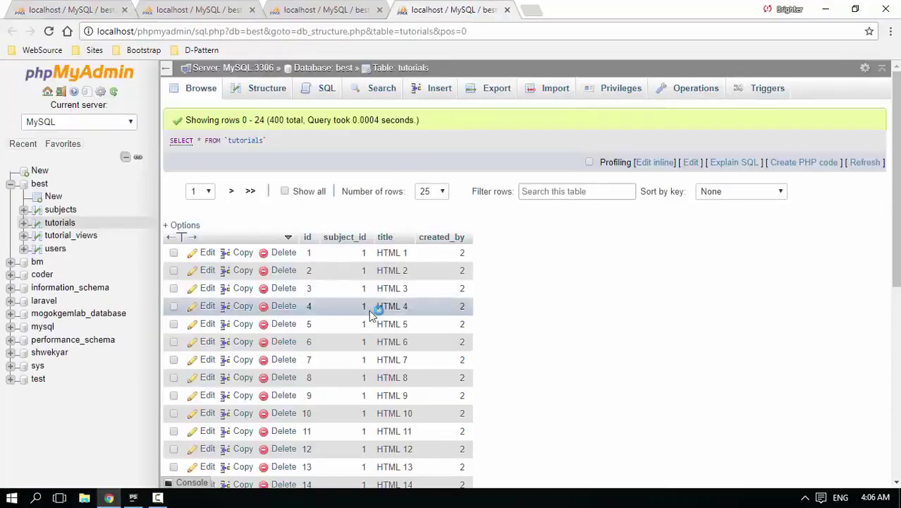
scroll(394, 282, "down", 1)
left_click(68, 9)
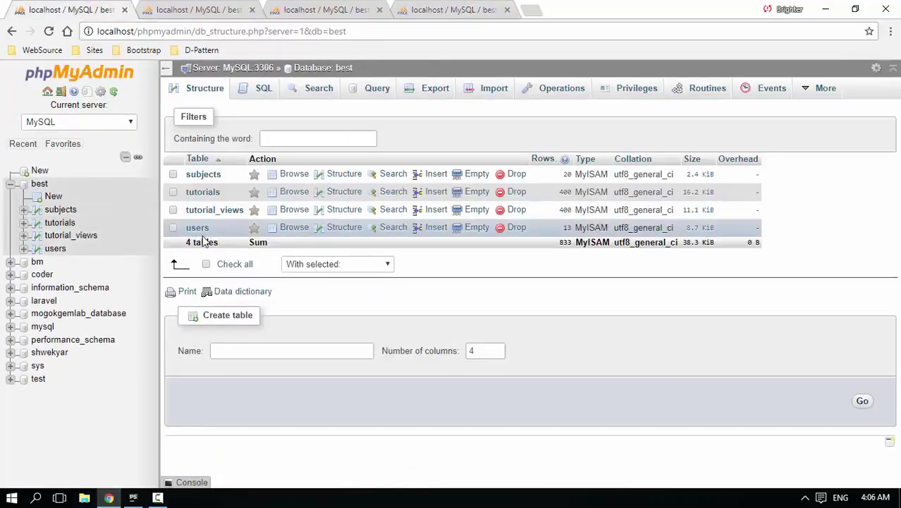
middle_click(208, 210)
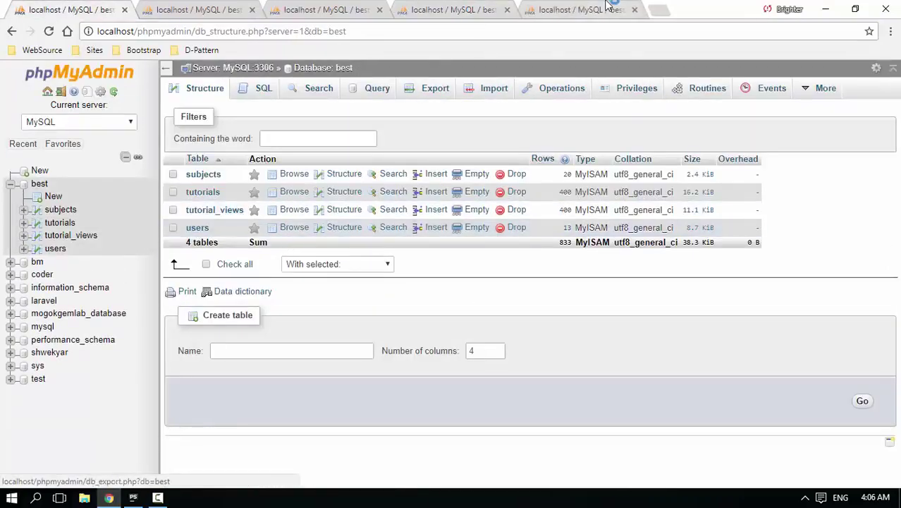
left_click(571, 10)
- Browse the tutorials table, highlighting title HTML 1 and HTML 2's created_by value
left_click(187, 10)
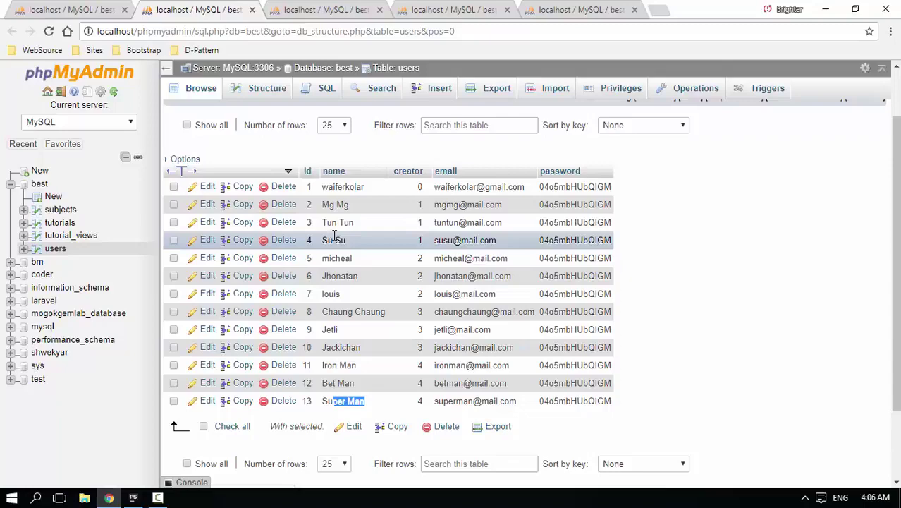
left_click(317, 8)
left_click(433, 8)
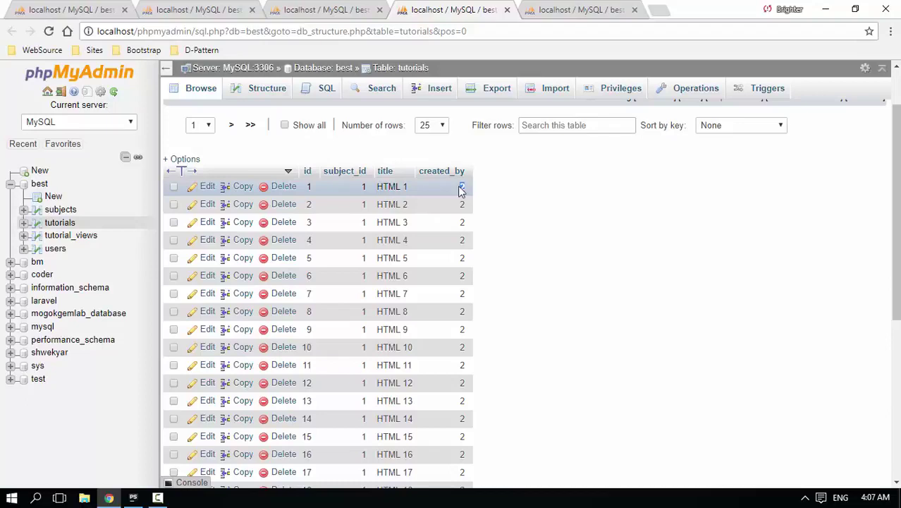
left_click_drag(407, 187, 376, 187)
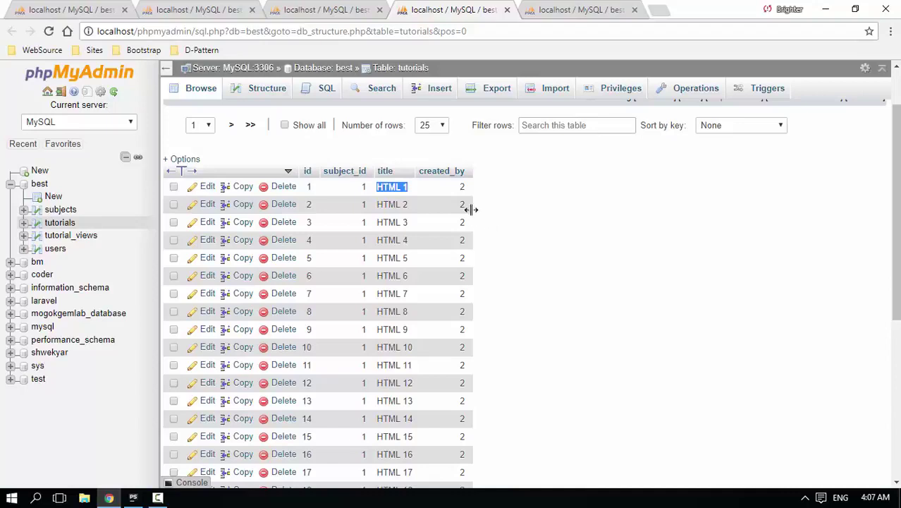
left_click_drag(466, 205, 458, 204)
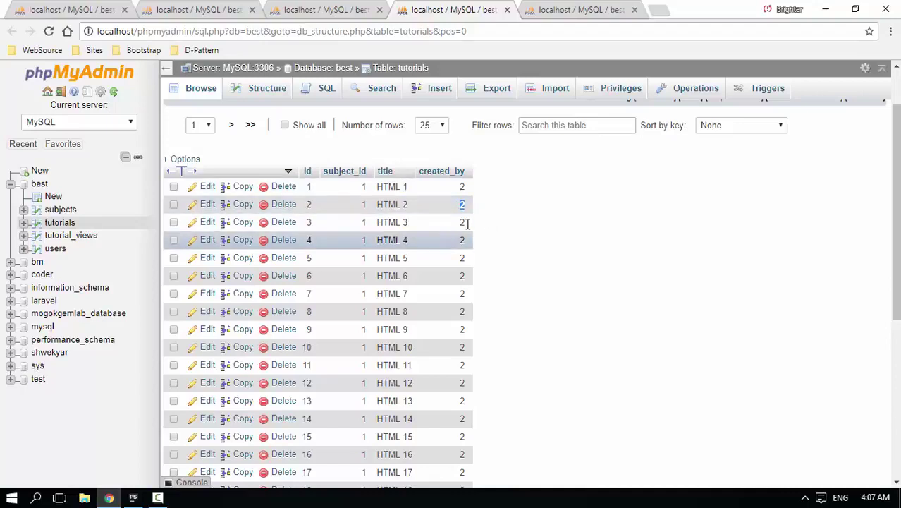
left_click(492, 216)
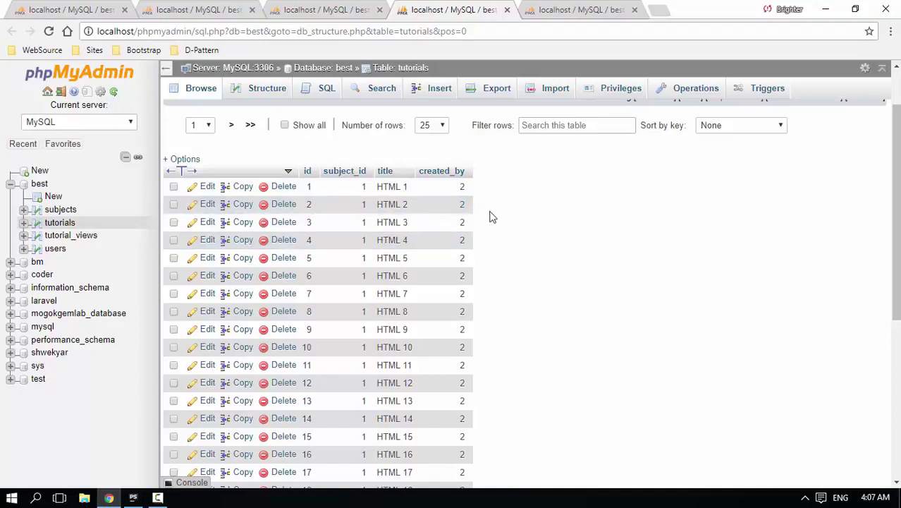
- Match user id 2 against the tutorials created_by column, widening that column
left_click(170, 9)
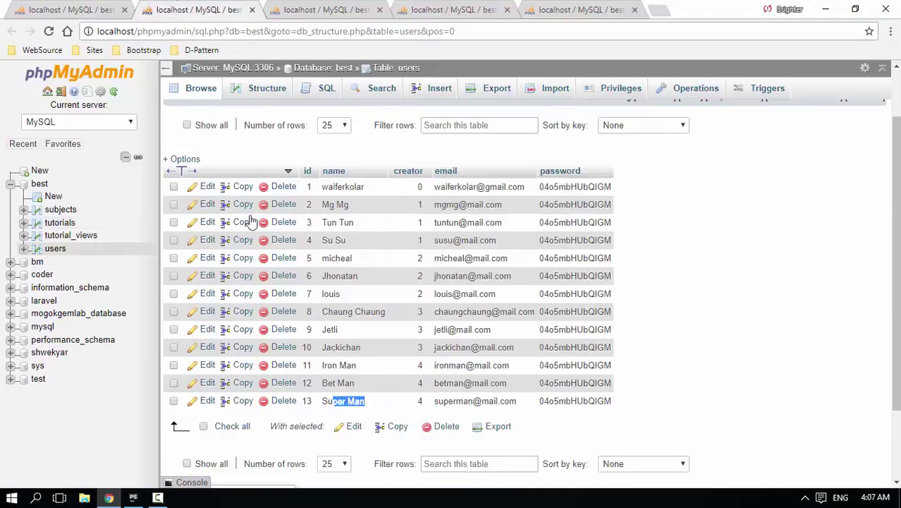
double_click(309, 205)
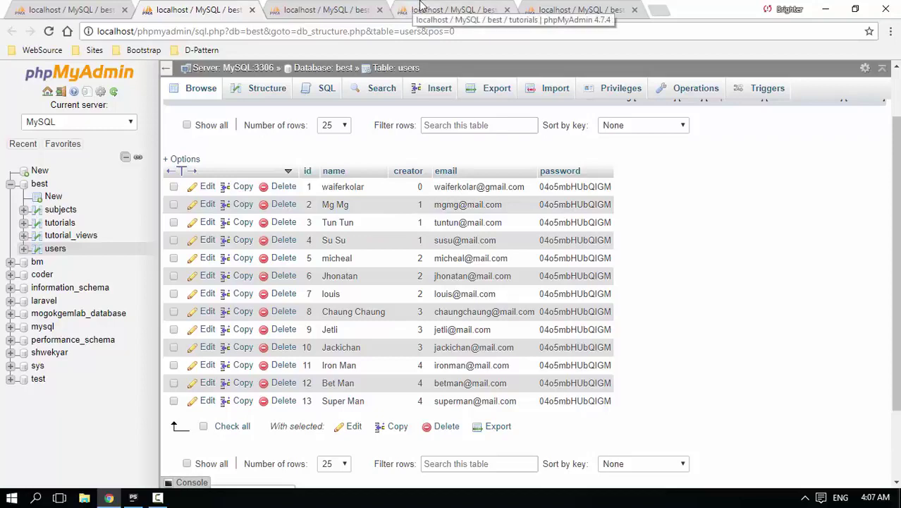
left_click(444, 9)
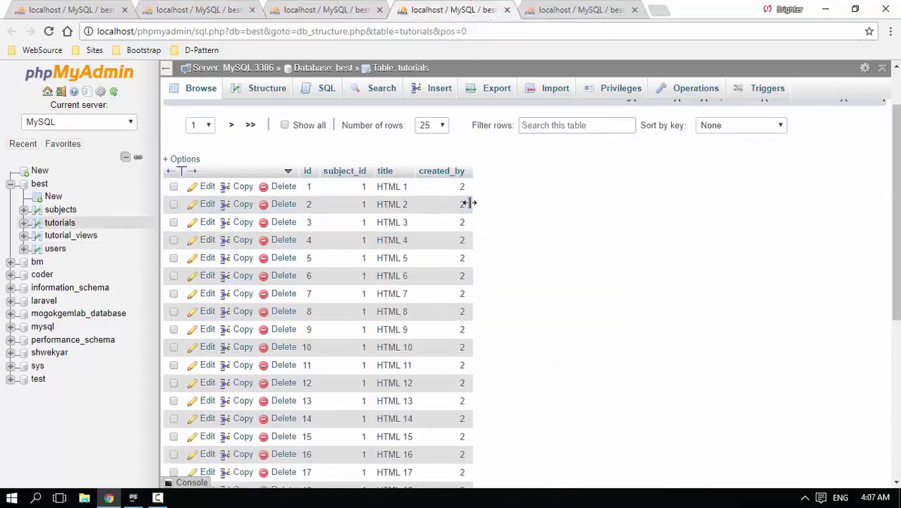
left_click_drag(471, 204, 477, 207)
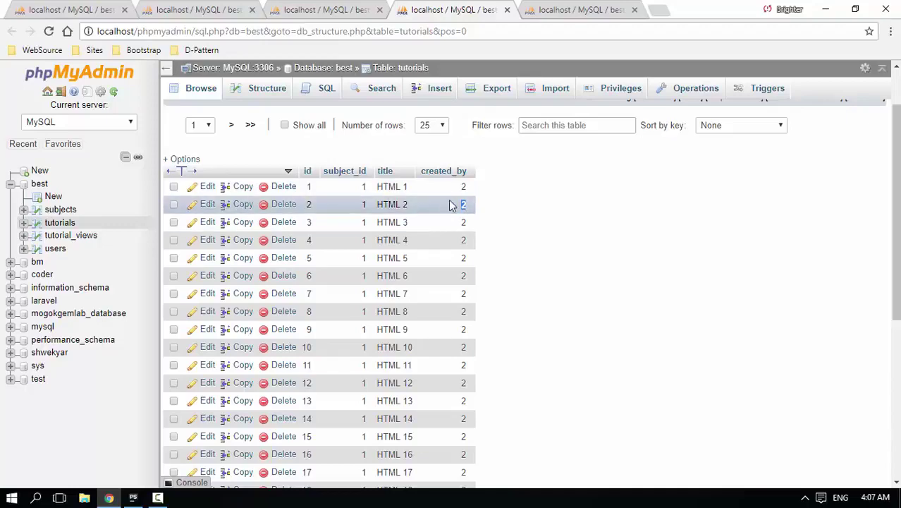
left_click(204, 10)
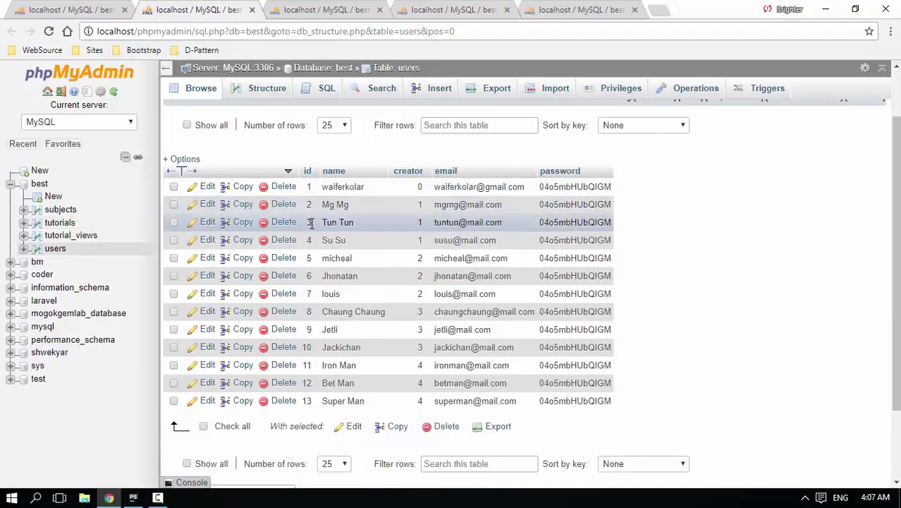
left_click(421, 11)
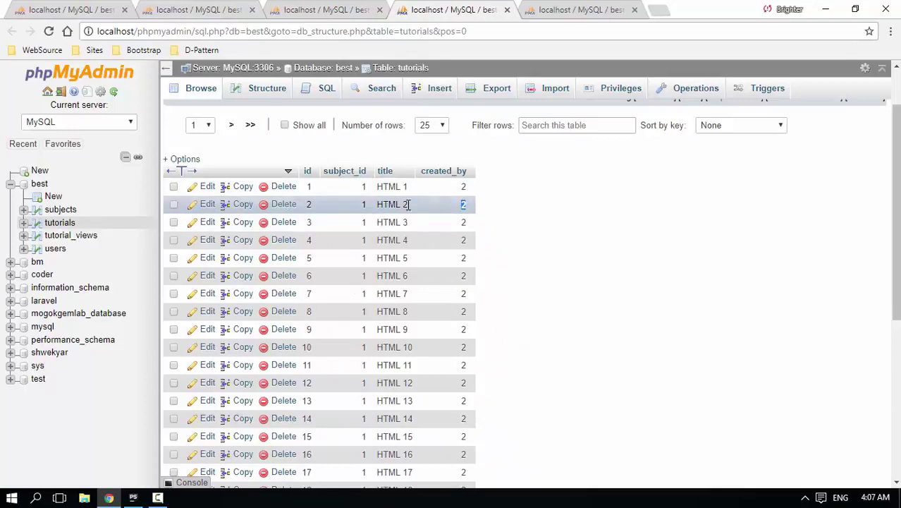
scroll(399, 210, "down", 3)
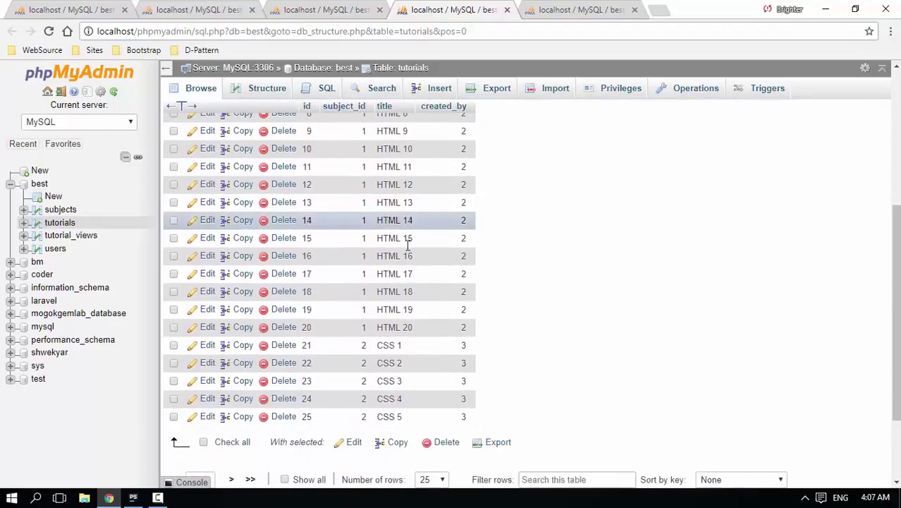
scroll(425, 422, "down", 2)
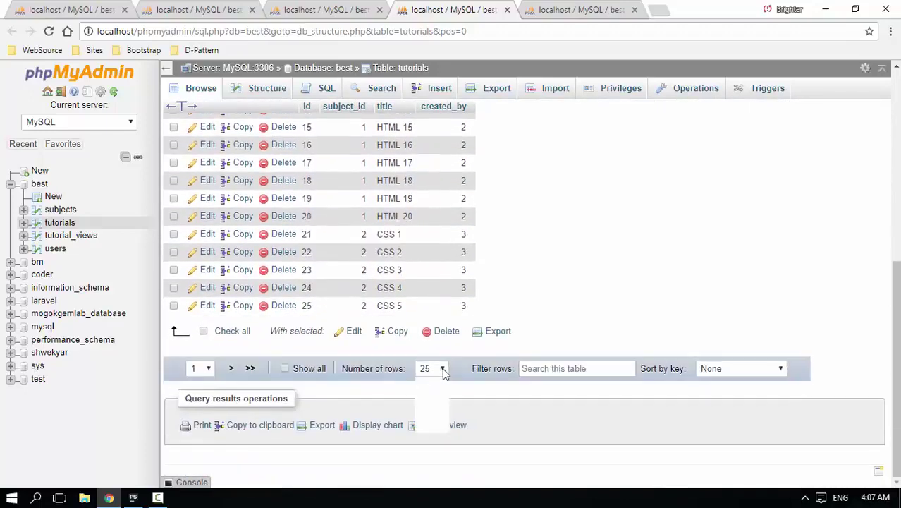
- Raise the tutorials Number of rows setting to list many more rows per page
left_click(438, 368)
left_click(428, 427)
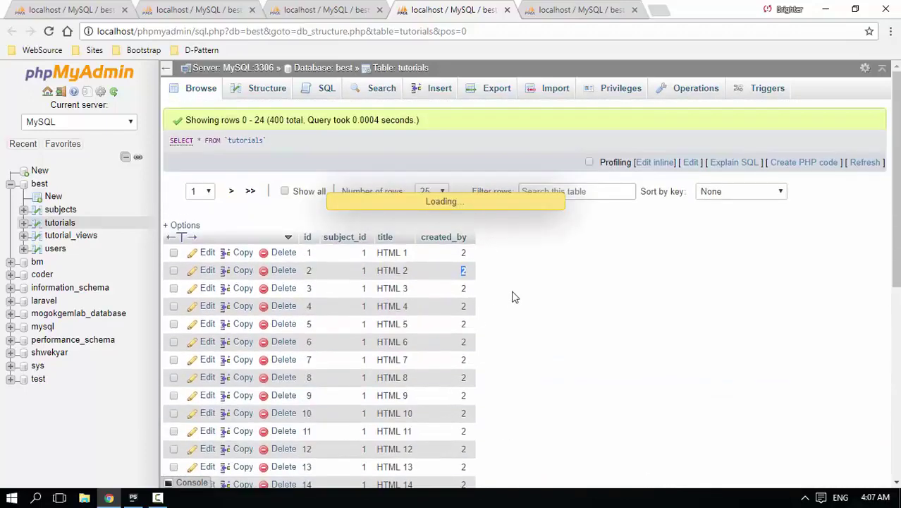
scroll(500, 307, "down", 10)
scroll(498, 306, "down", 6)
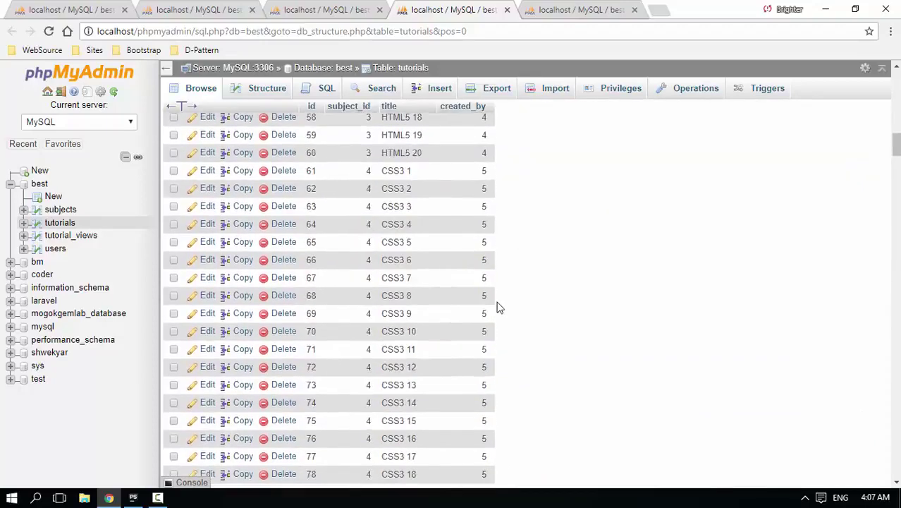
scroll(439, 297, "down", 4)
scroll(425, 287, "down", 1)
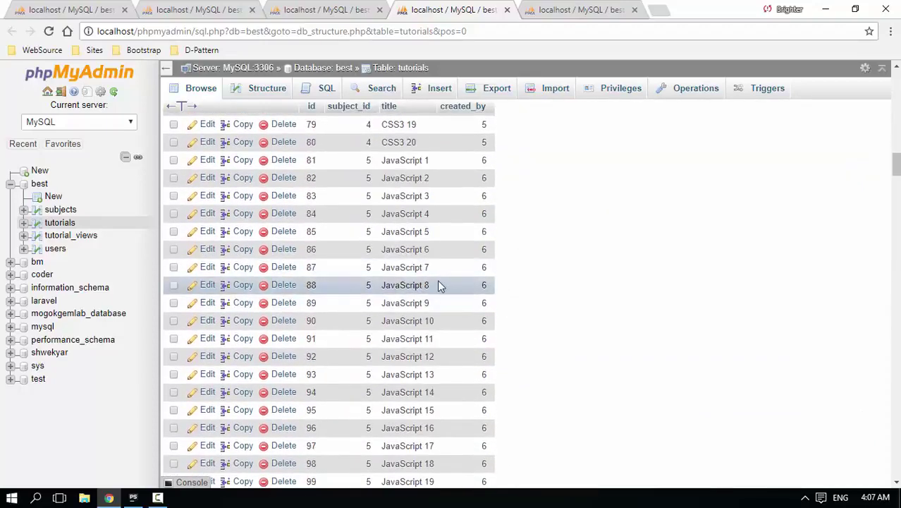
left_click(187, 10)
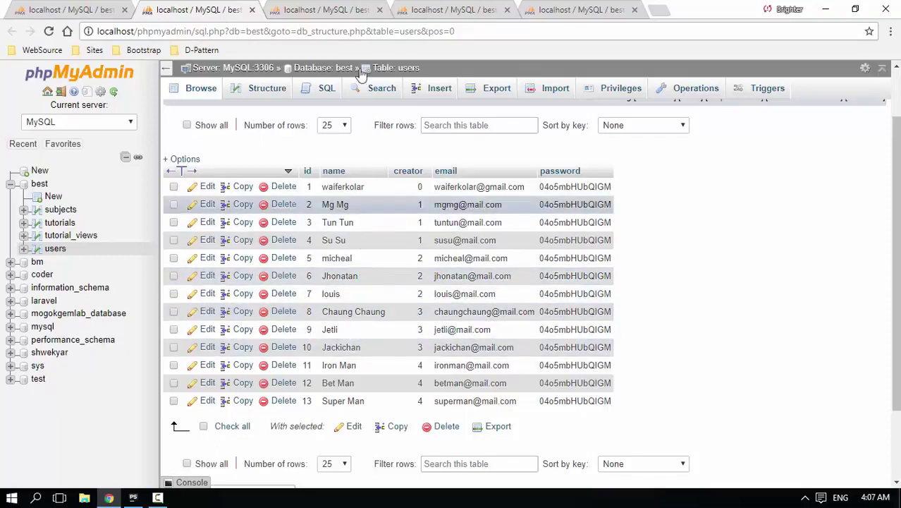
left_click(438, 5)
scroll(402, 332, "down", 5)
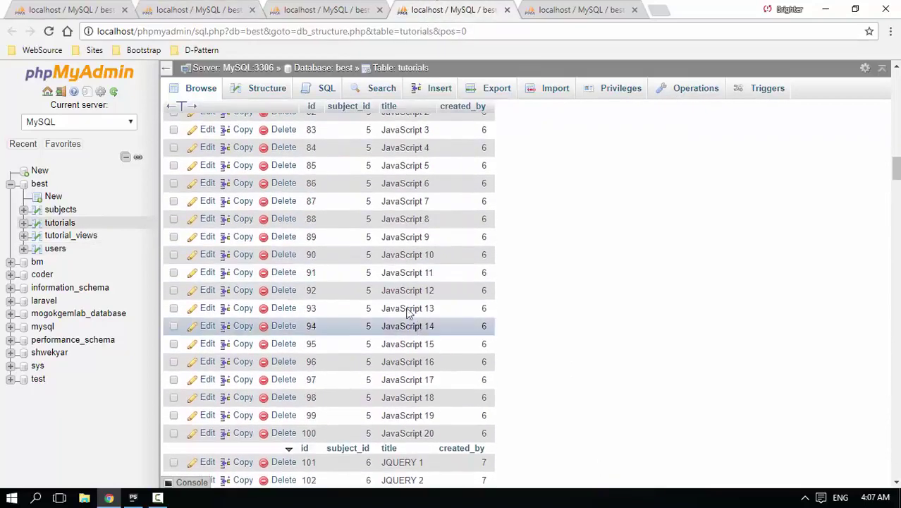
scroll(387, 314, "up", 5)
scroll(386, 311, "up", 3)
scroll(386, 311, "up", 8)
scroll(386, 282, "up", 2)
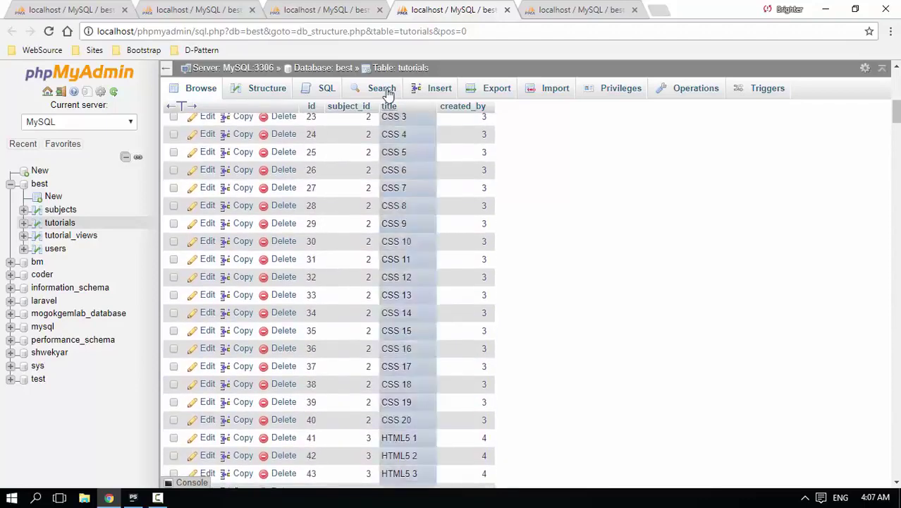
- Switch to the subjects table tab listing HTML, CSS, JavaScript and other subjects
left_click(326, 5)
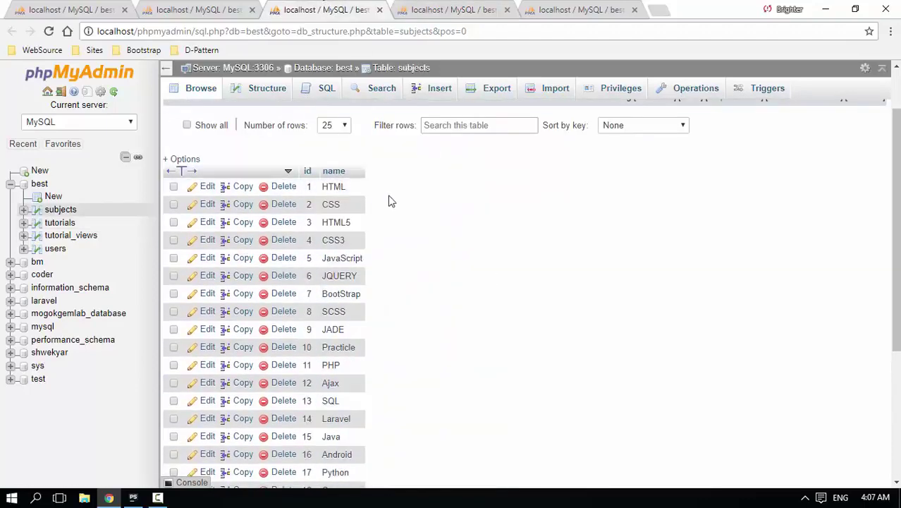